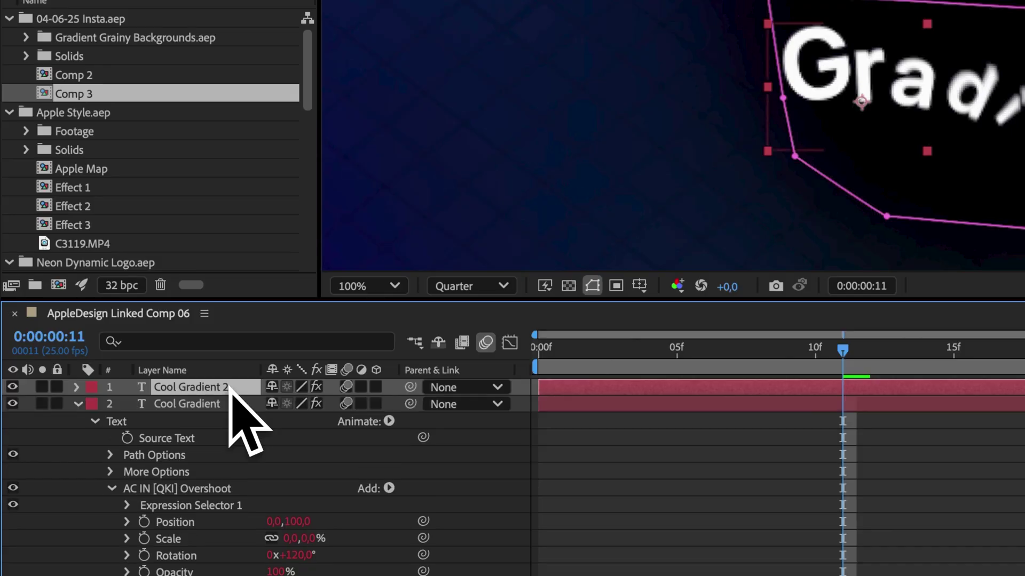
- Set the original's Mask 1 to Subtract and apply the 4-Color Gradient to Cool Gradient 2
click(339, 474)
click(314, 475)
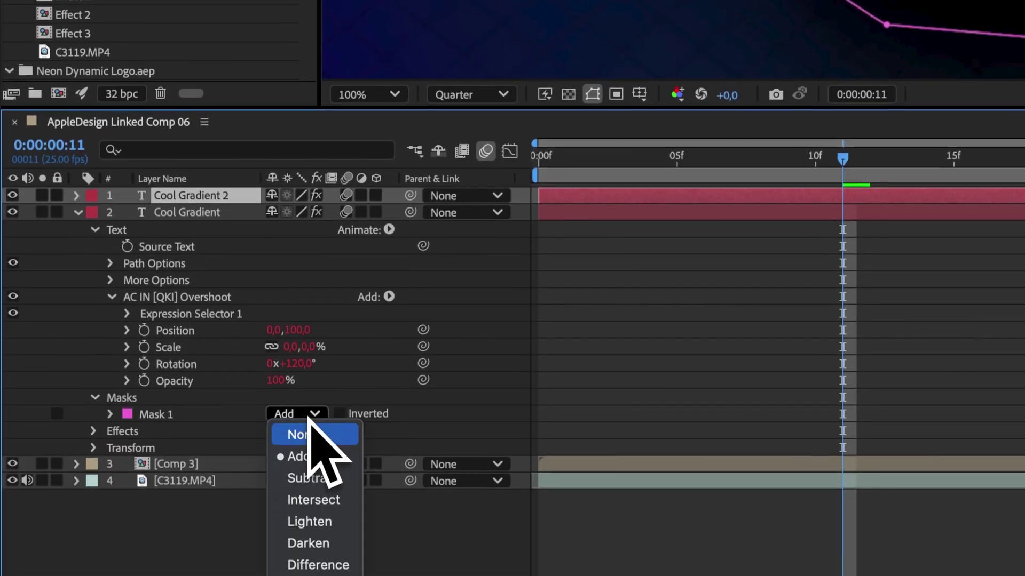
click(312, 541)
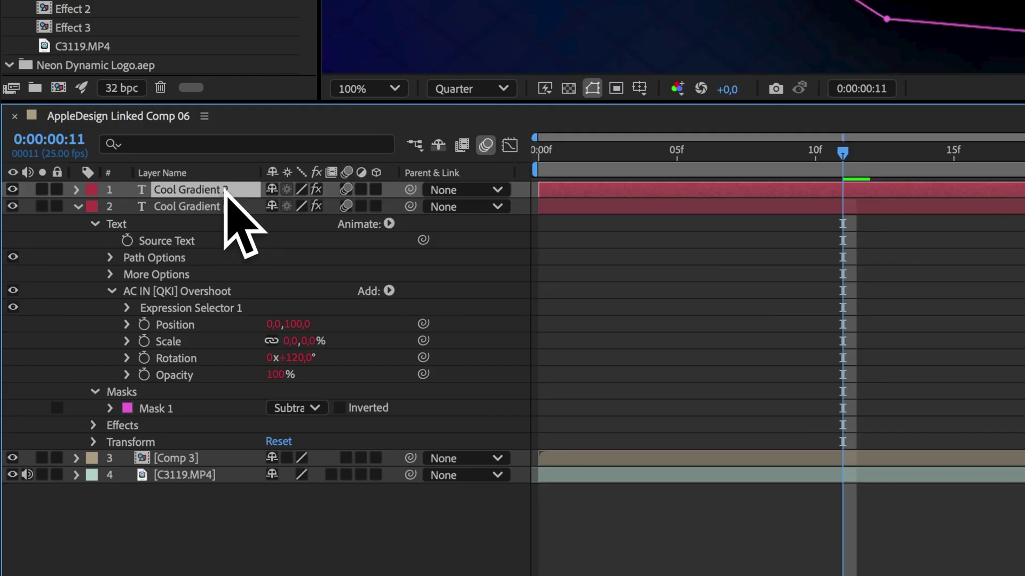
key(m)
drag(847, 543, 418, 349)
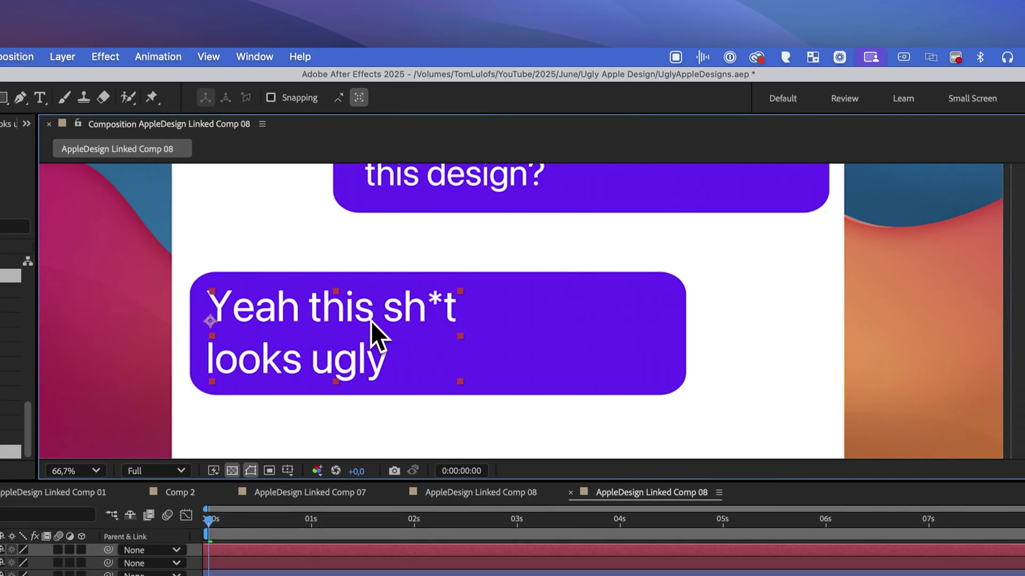
- Show a grid over the chat-bubble composition via the Grid and Guide Options
drag(371, 321, 383, 321)
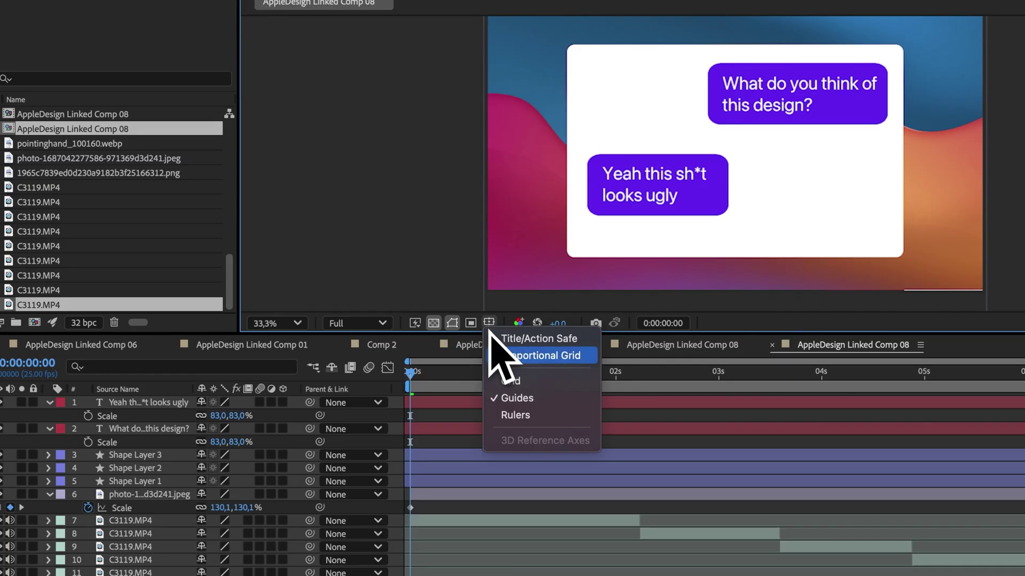
click(517, 382)
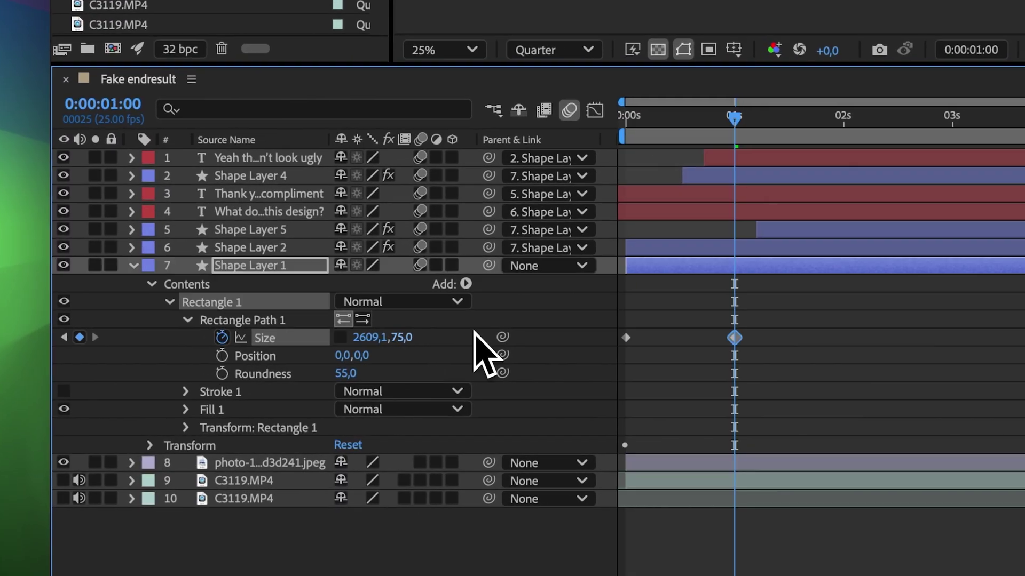
- Open Shape Layer 1's Size animation in the Graph Editor and select its keyframes for easing
click(594, 110)
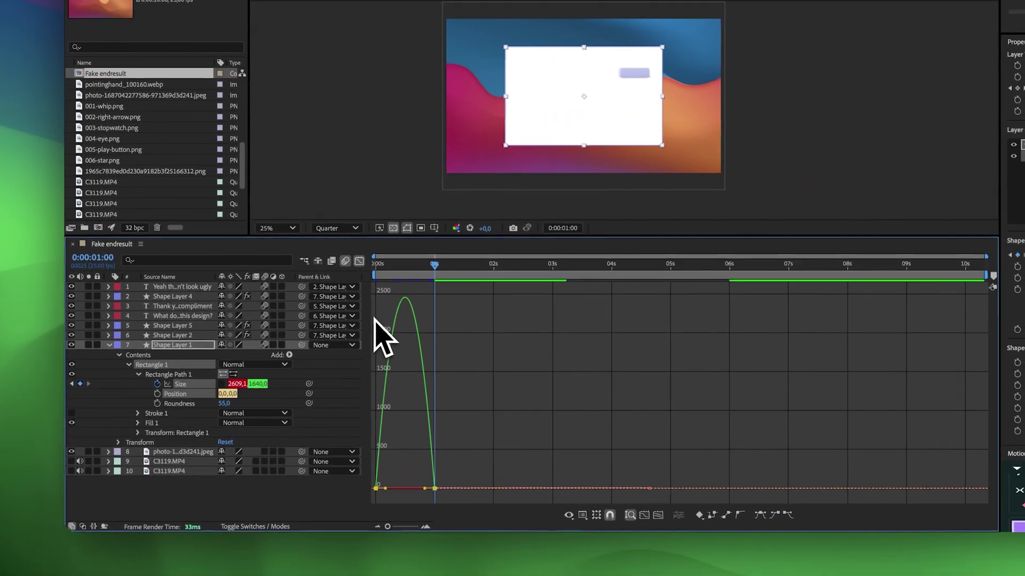
drag(455, 441, 410, 500)
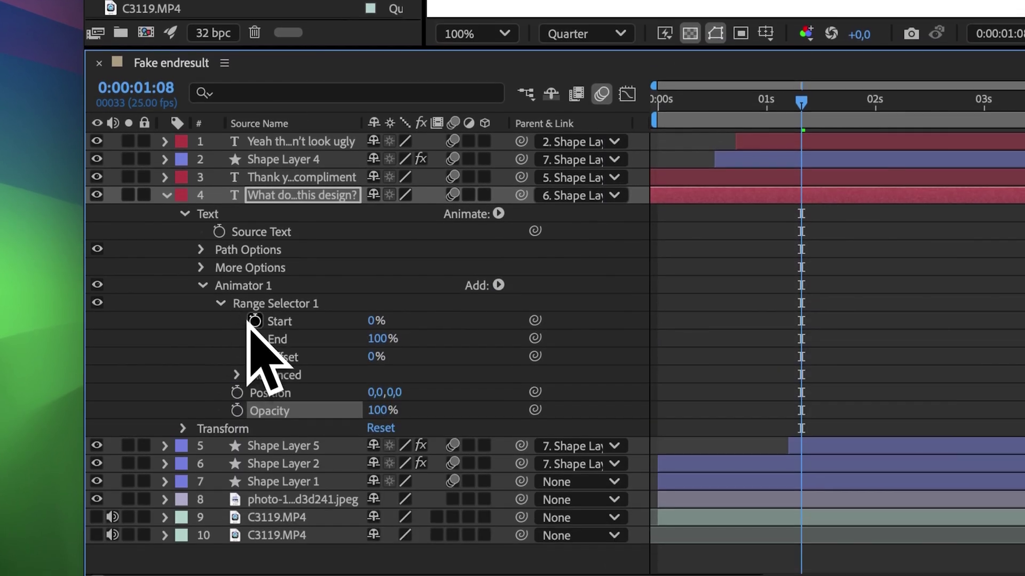
- Set the animator Opacity to 0% and keyframe the range Offset from -100% to 0% near 2 seconds
click(237, 371)
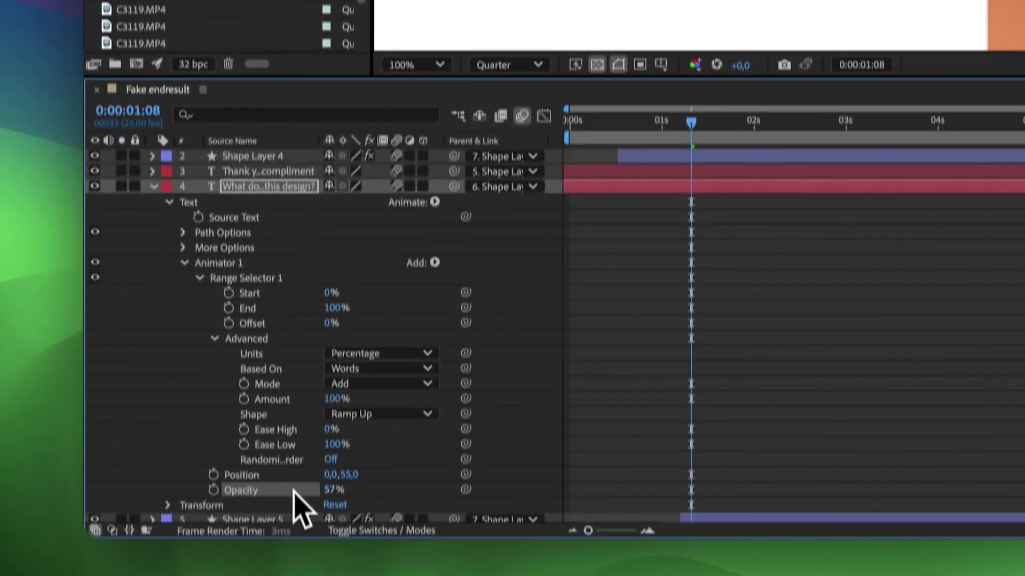
drag(293, 490, 239, 488)
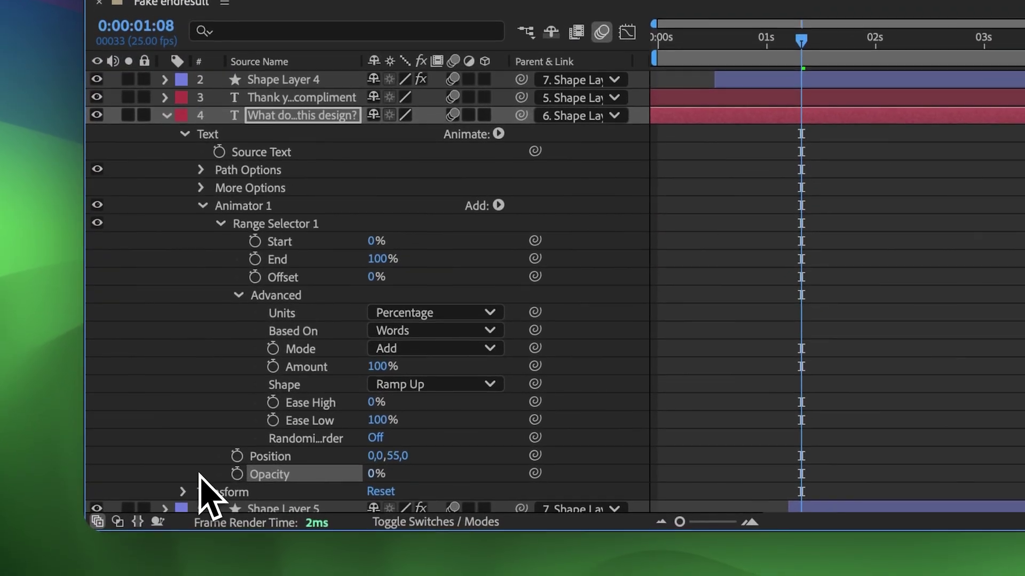
click(255, 277)
drag(801, 277, 874, 277)
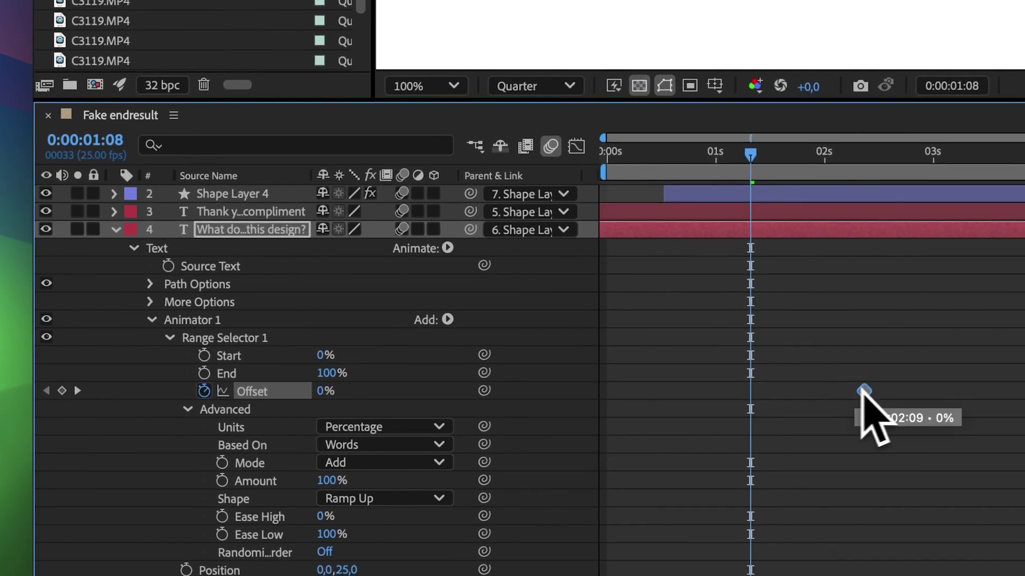
drag(322, 397, 64, 414)
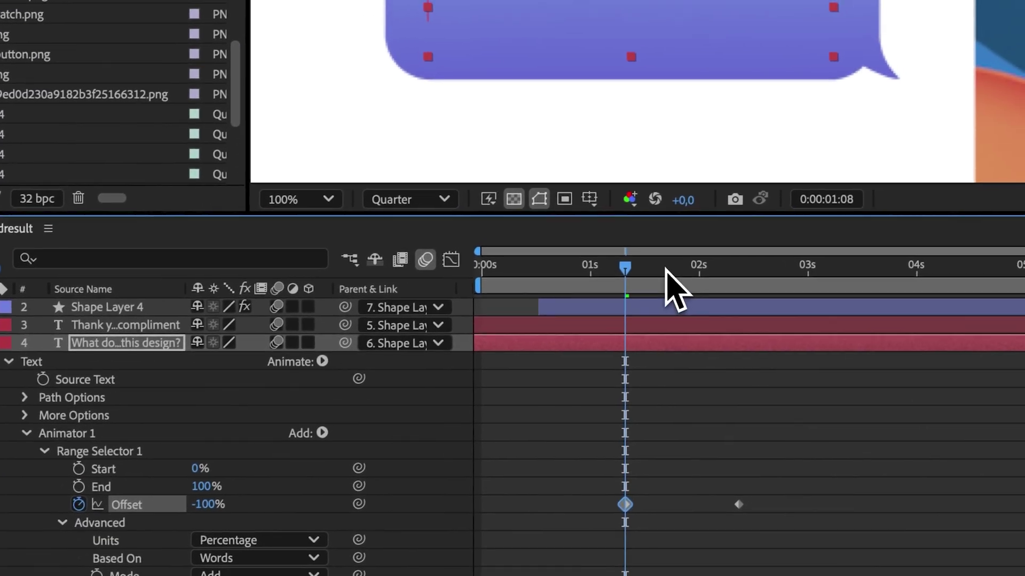
drag(666, 270, 709, 273)
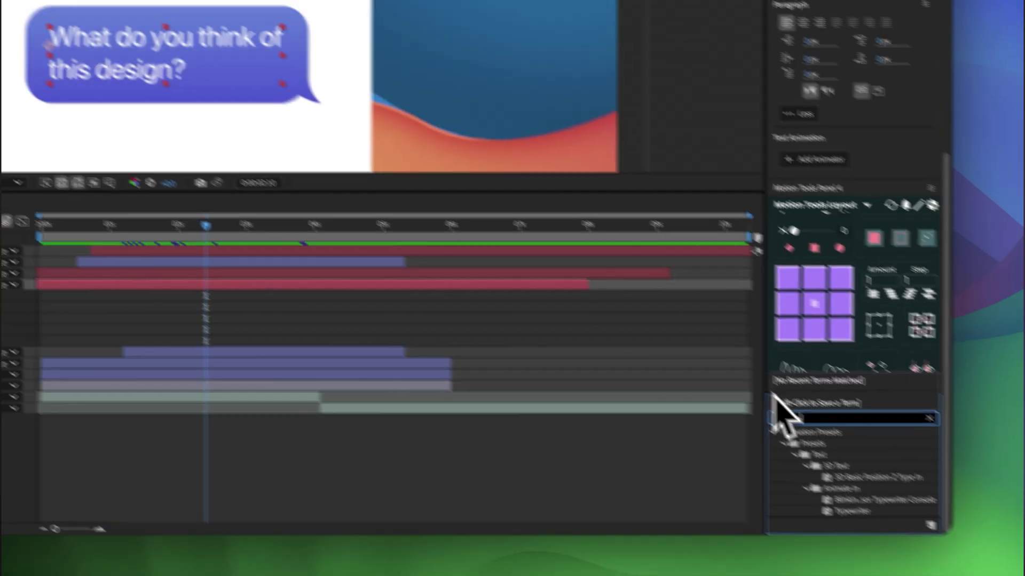
- Apply the Typewriter preset to the question text and set its Range Selector Based On to Words
text(ype)
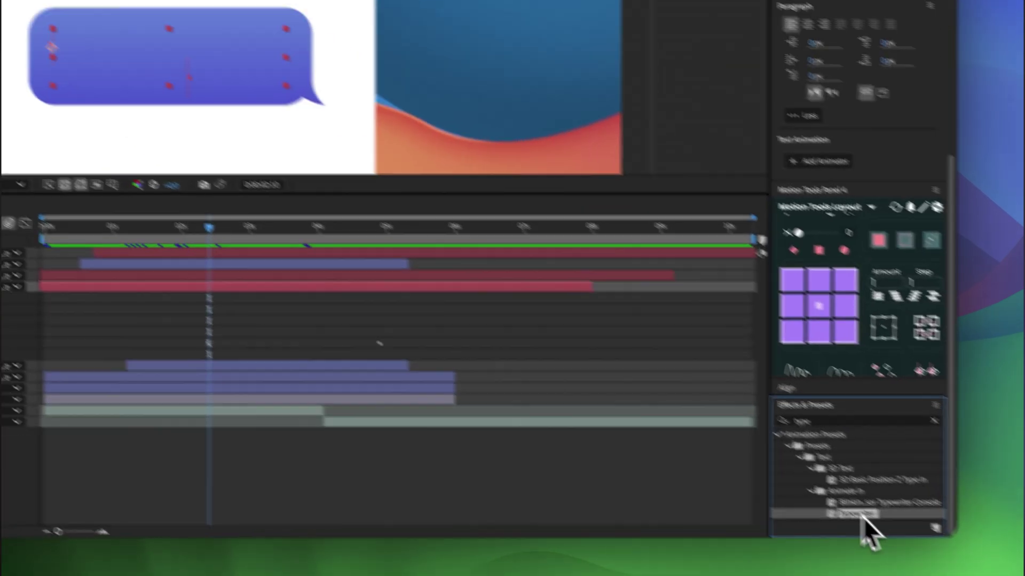
drag(885, 519, 117, 420)
click(10, 288)
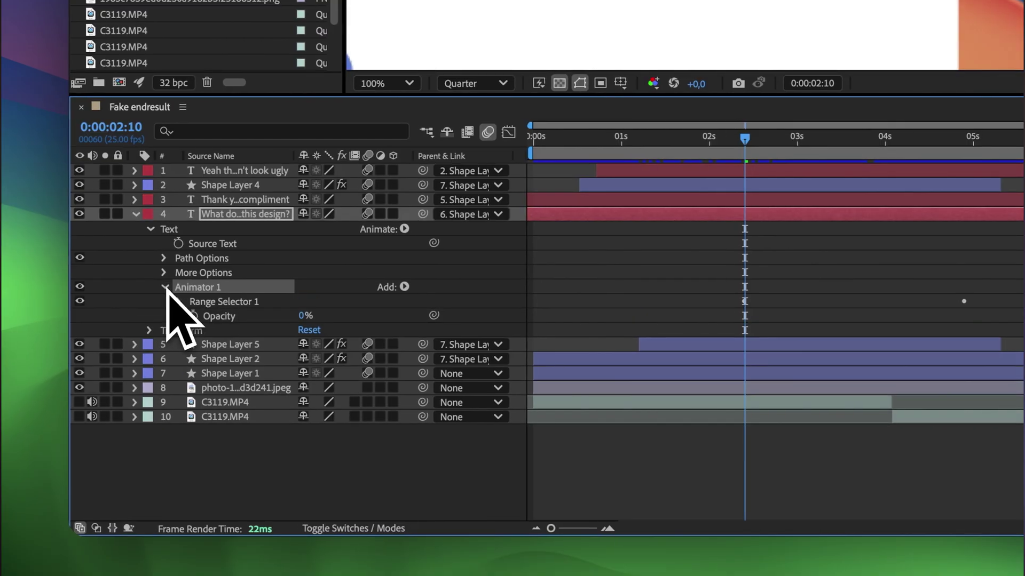
click(181, 302)
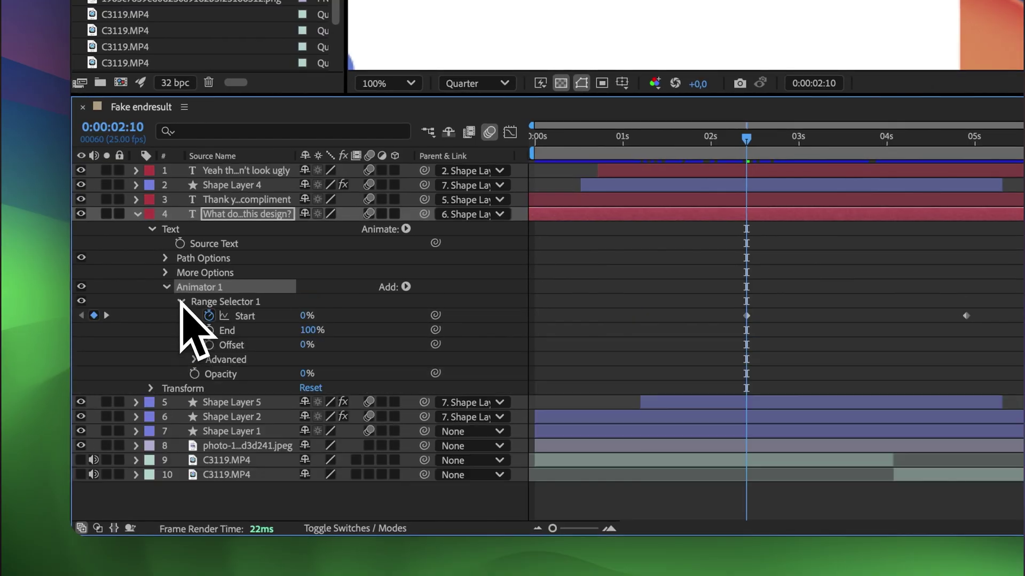
click(195, 359)
click(355, 388)
click(342, 444)
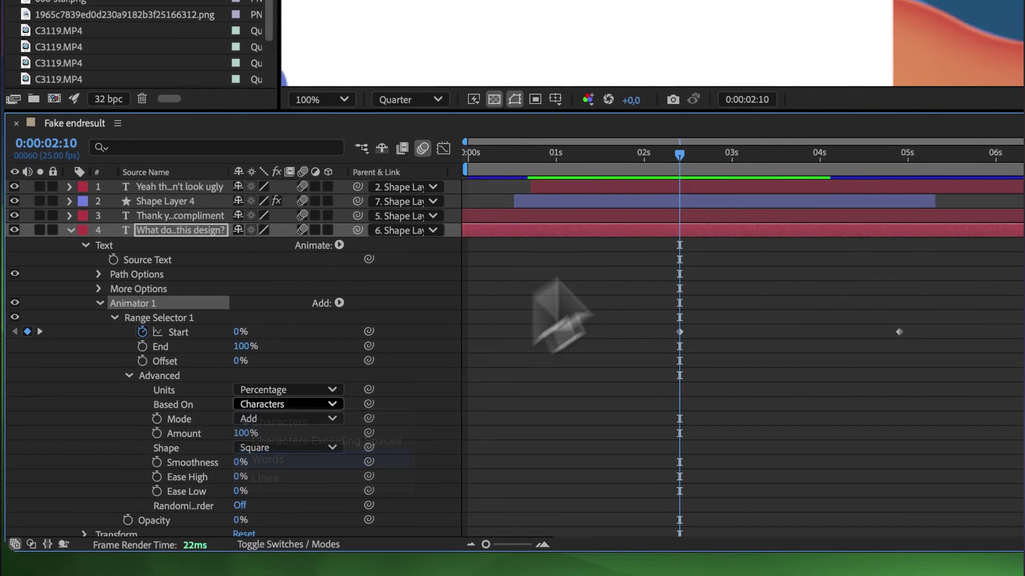
- Preview the reveal, move to 0:00:04:15, and show only the text layer's Position
drag(702, 160, 857, 160)
drag(587, 293, 601, 293)
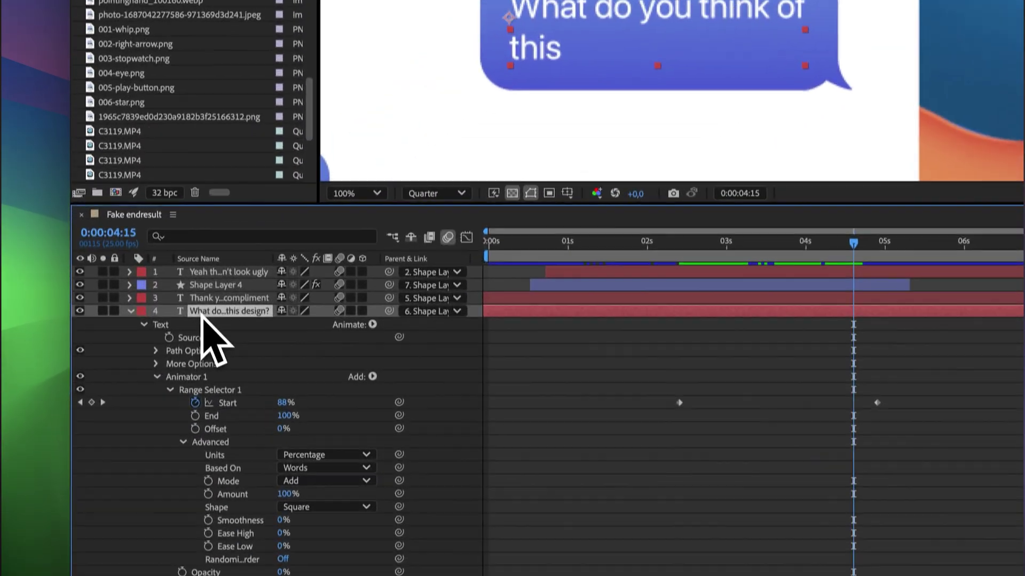
key(p)
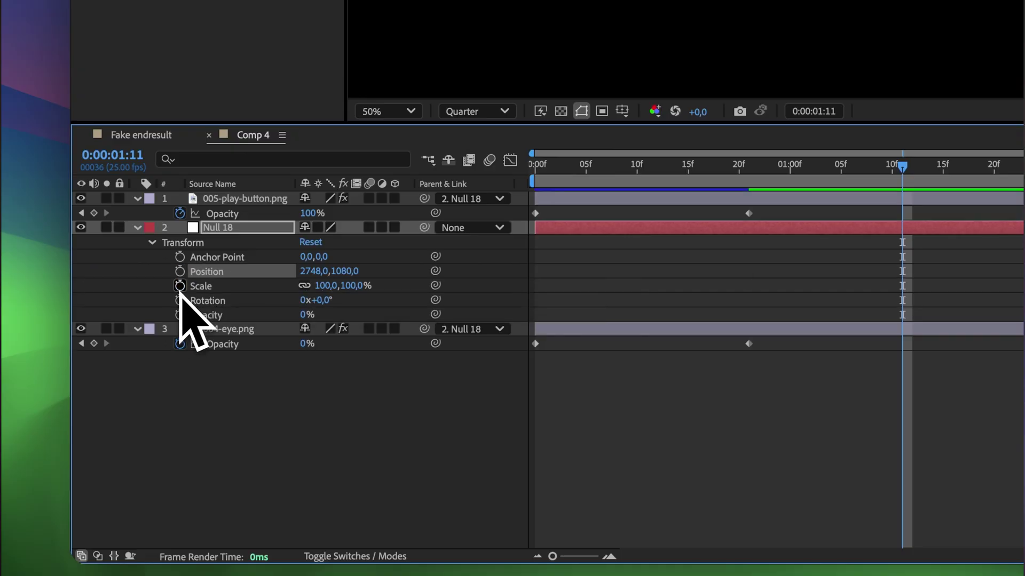
- Add a Null Object to Comp 4 and parent 004-eye.png to Null 18
right_click(229, 425)
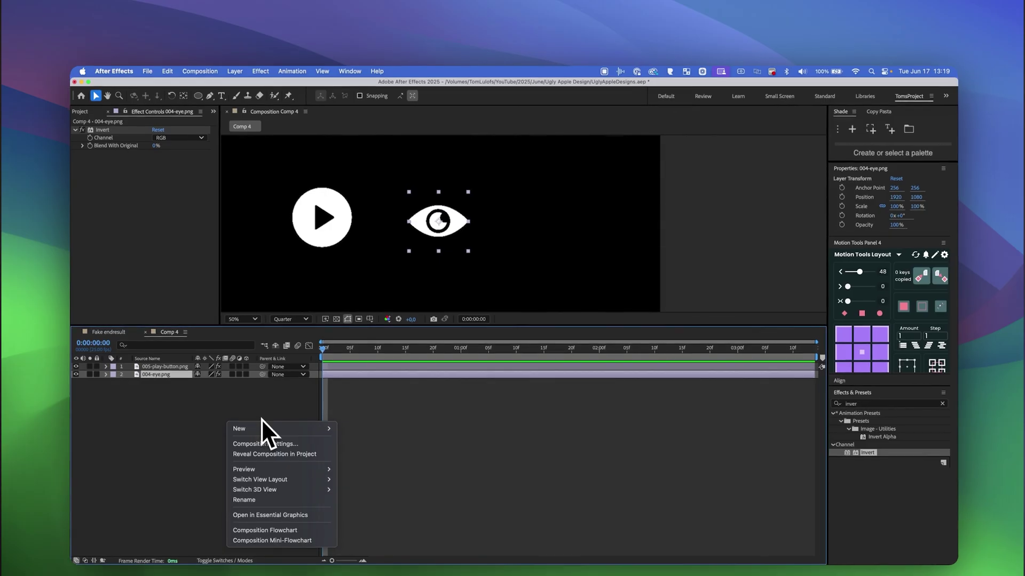
mouse_move(280, 431)
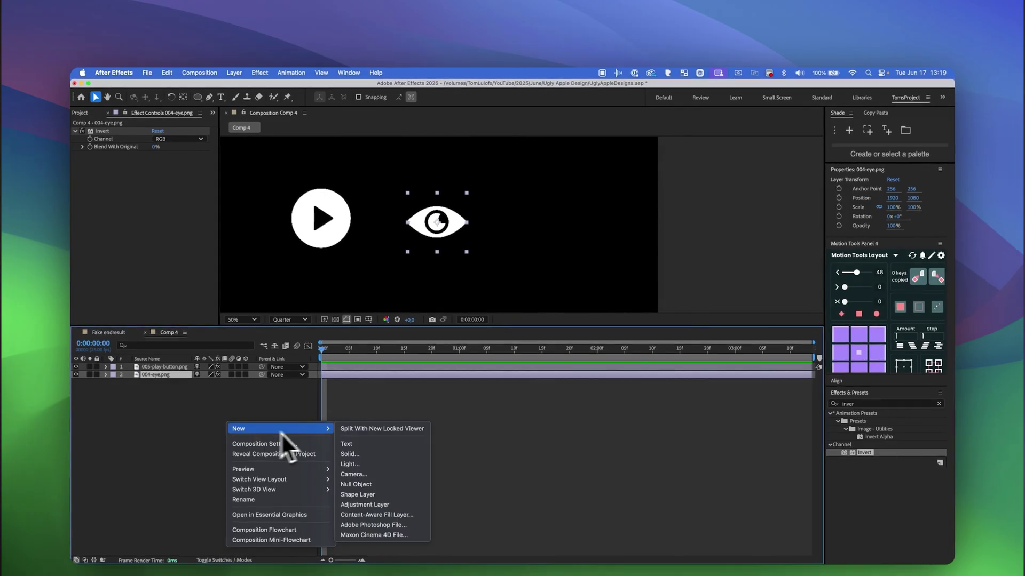
click(358, 485)
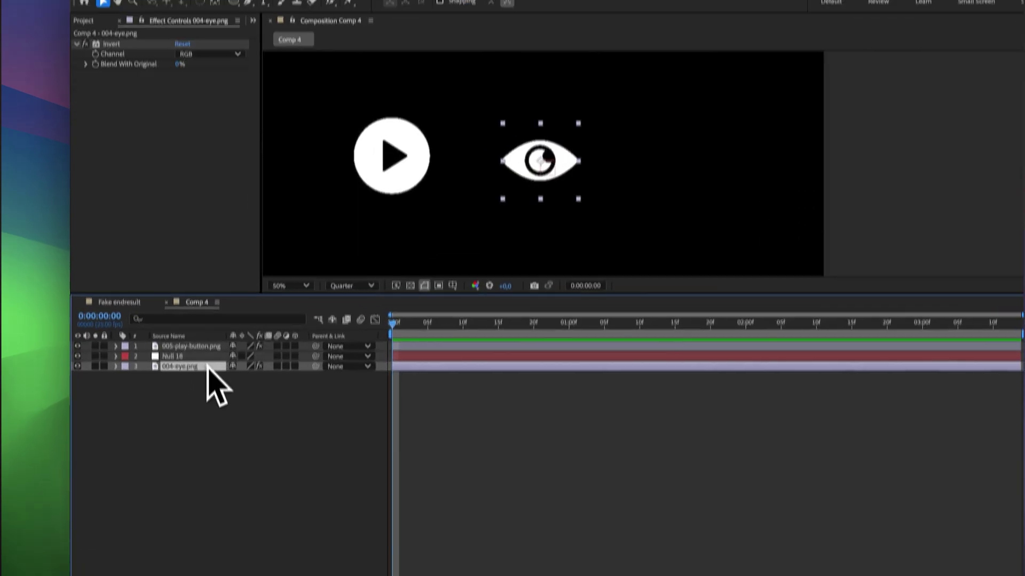
drag(262, 383, 209, 382)
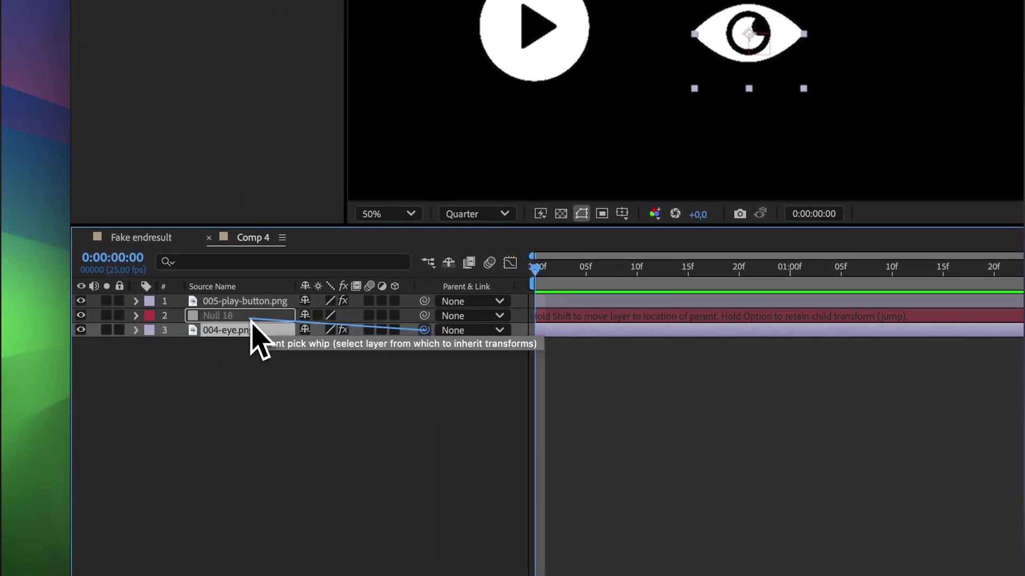
drag(251, 319, 251, 321)
- Keyframe Null 18's Position, parent the play button to it, and ease the keyframes in the Graph Editor
key(p)
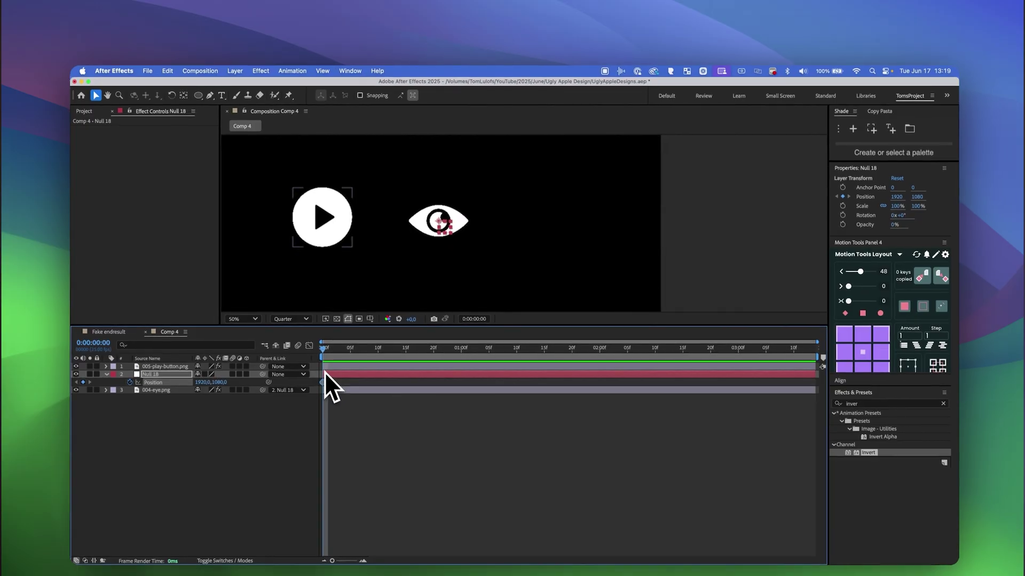
key(space)
drag(261, 366, 168, 376)
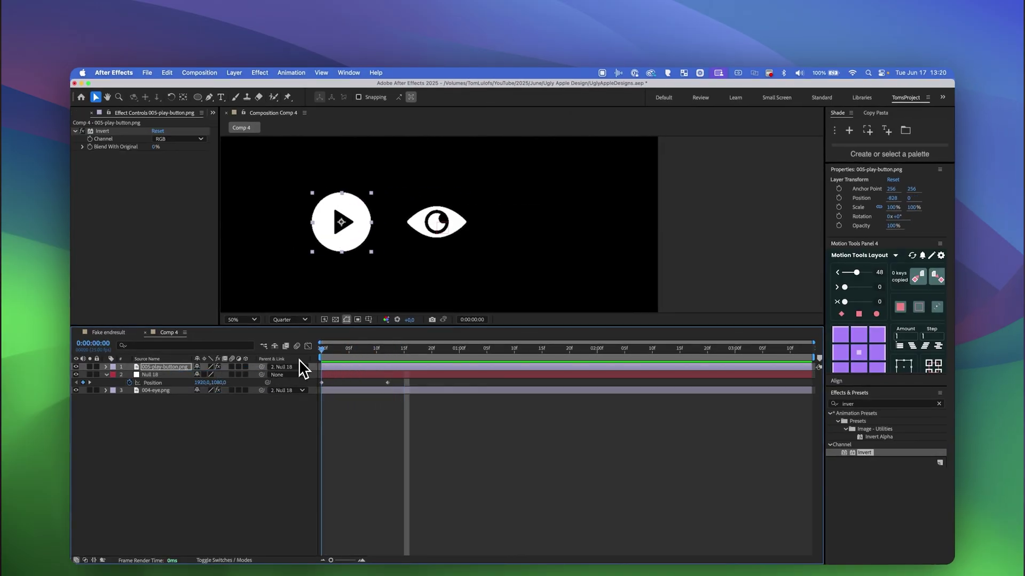
key(ctrl+v)
click(308, 346)
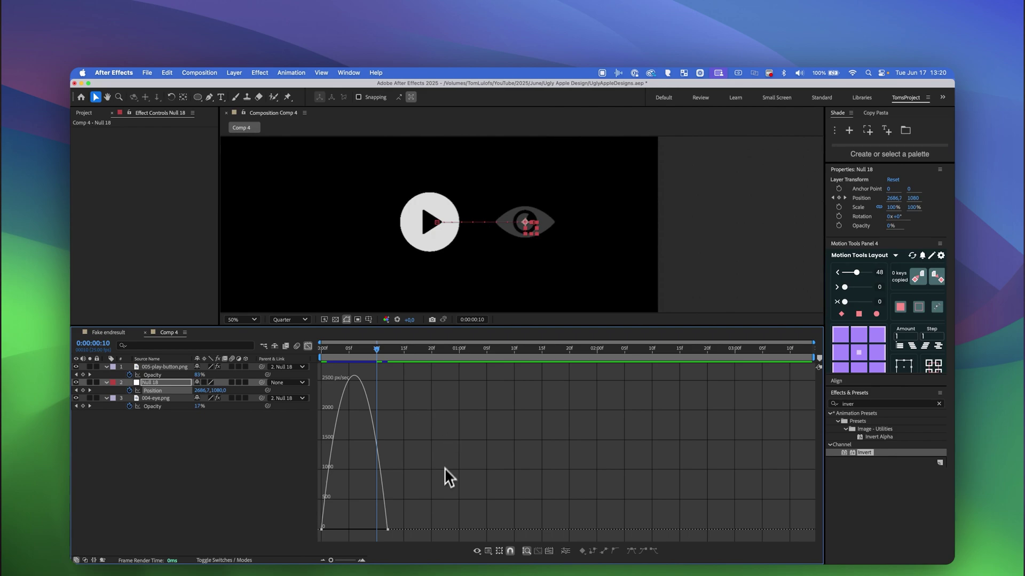
drag(441, 448, 374, 541)
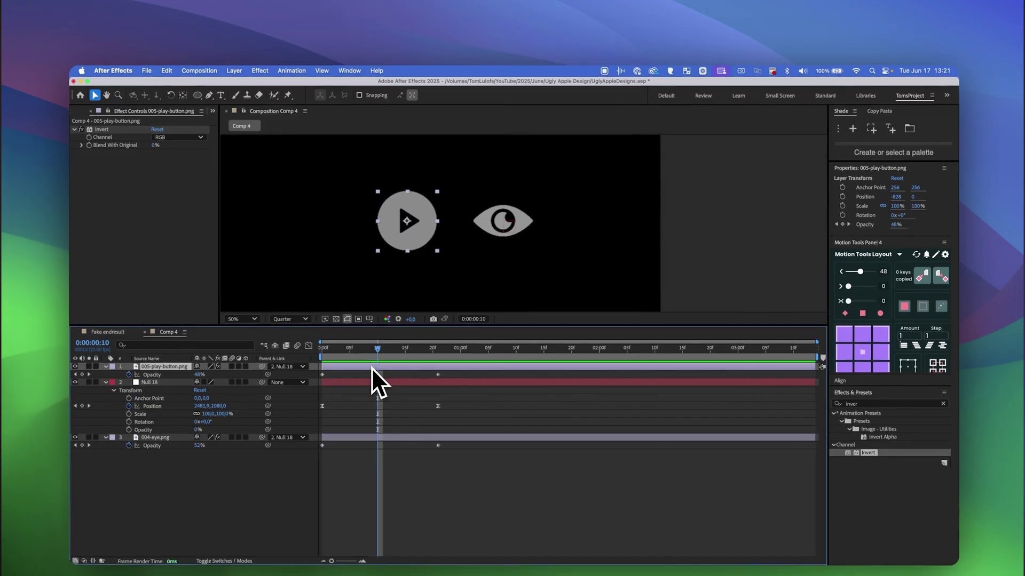
- Trim the eye layer to end and the play button to start at 10 frames
click(414, 440)
key(alt+bracketright)
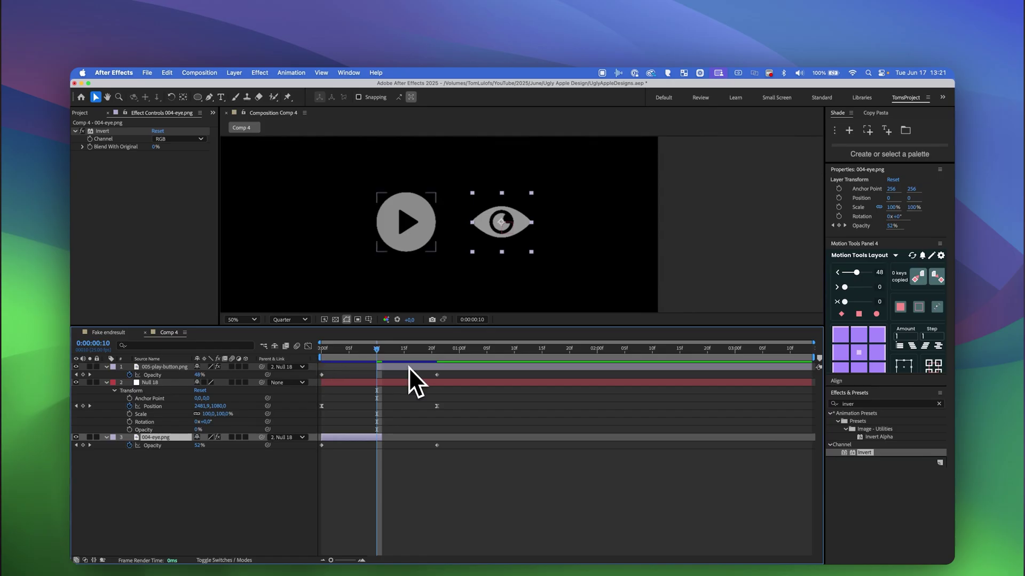
click(377, 367)
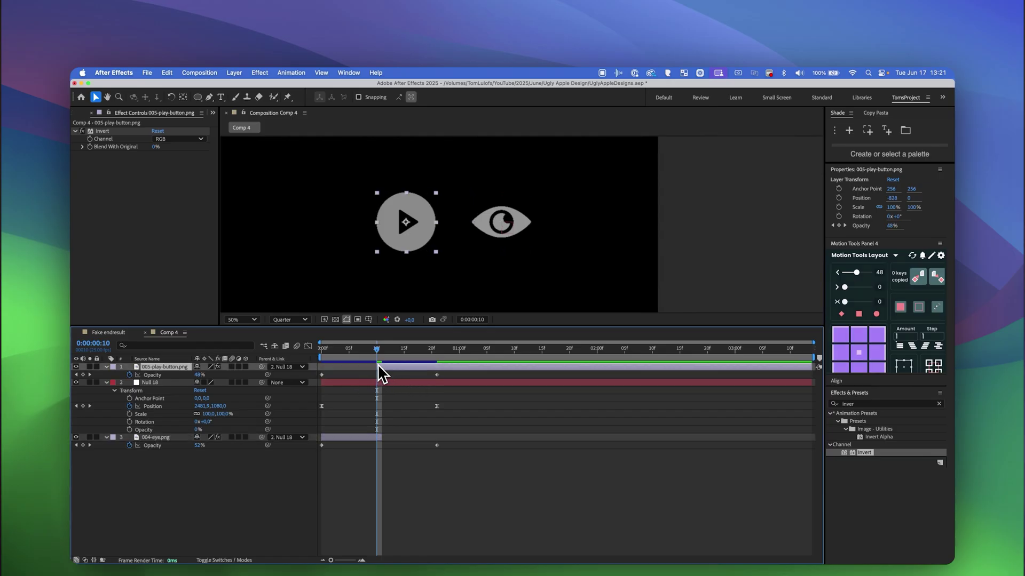
key(alt+bracketleft)
key(Home)
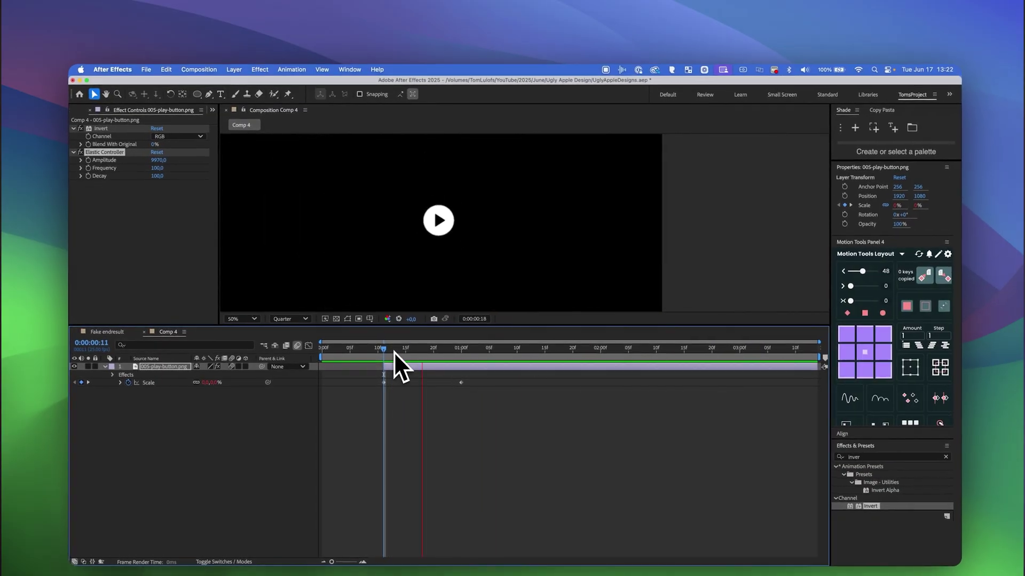
- Keyframe the play button's Scale at 0 around frame 11
mouse_move(394, 351)
mouse_down()
mouse_move(485, 353)
mouse_move(385, 350)
mouse_up()
key(s)
click(130, 374)
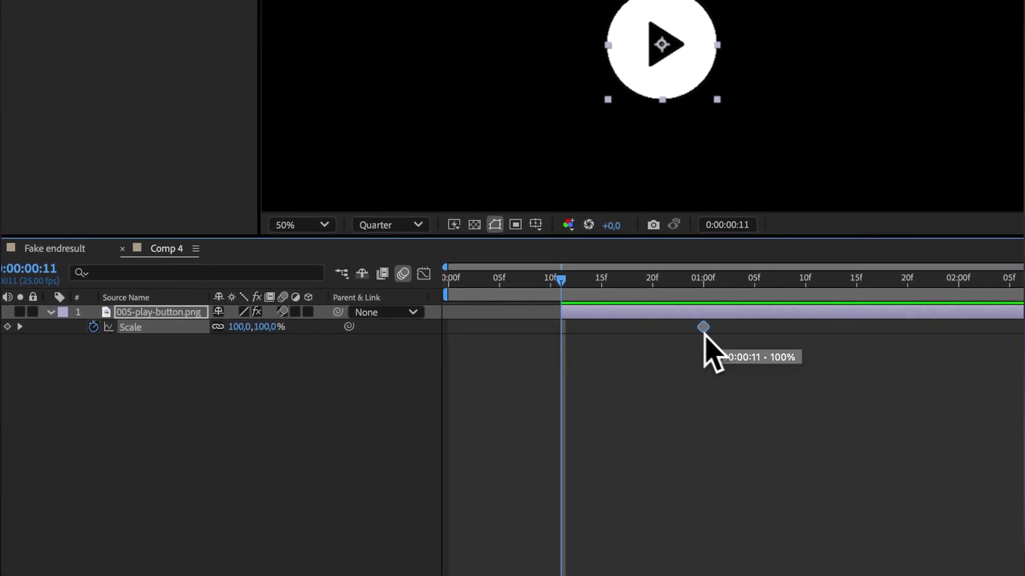
click(270, 327)
text(0)
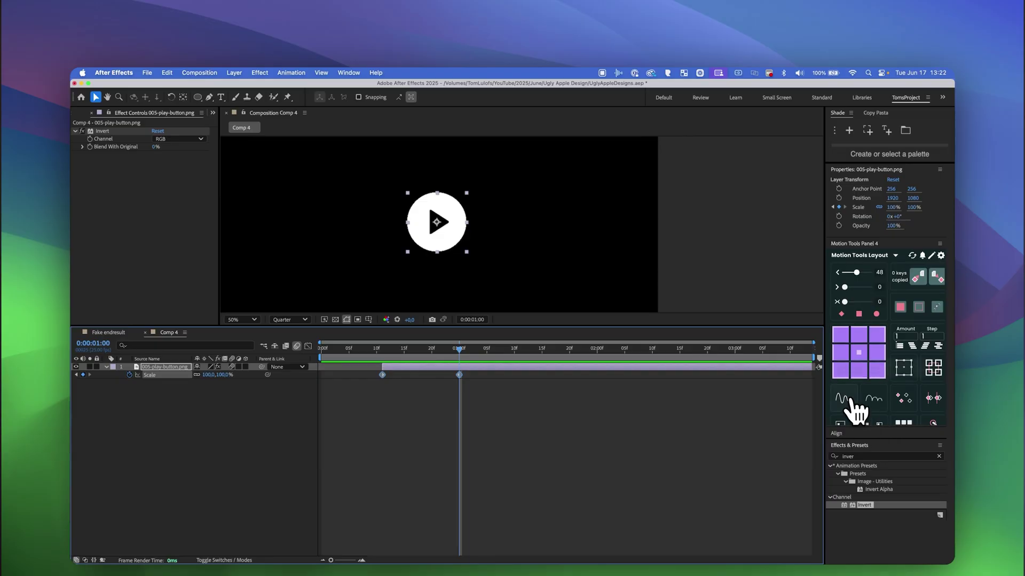
- Add an elastic bounce to the Scale keyframes and move the end keyframe to about 22f
click(852, 400)
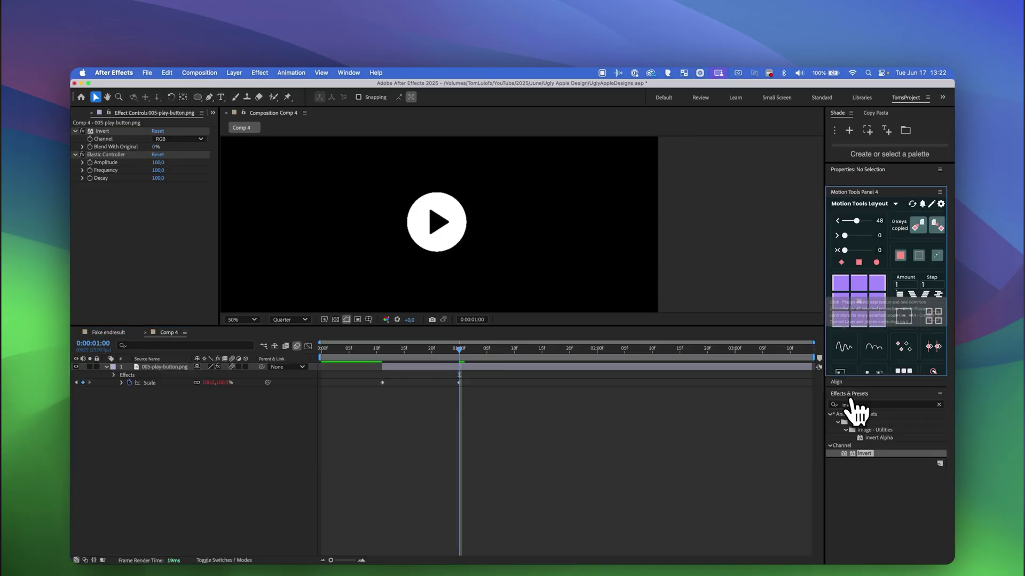
key(k)
click(145, 156)
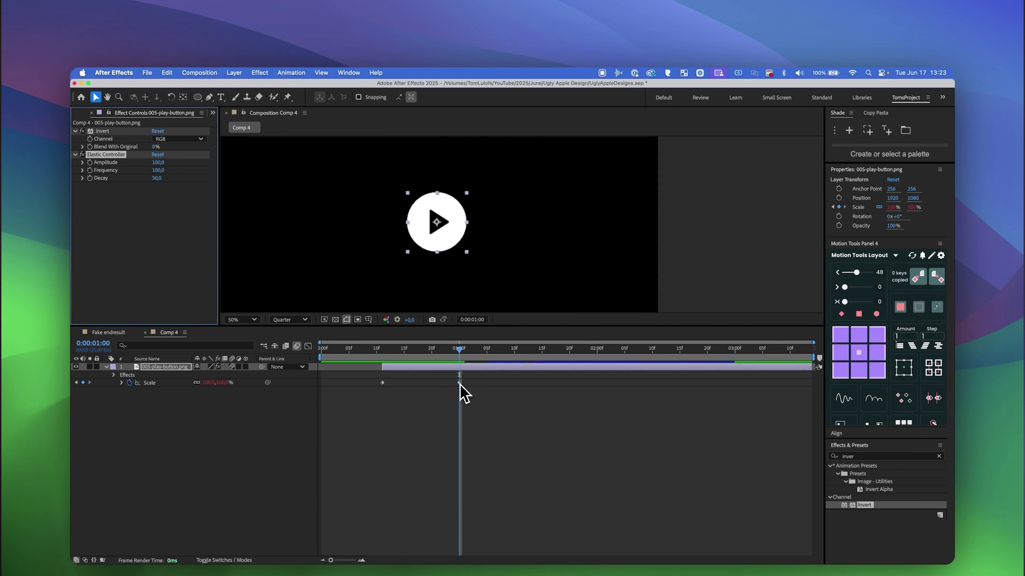
drag(459, 383, 426, 382)
click(399, 353)
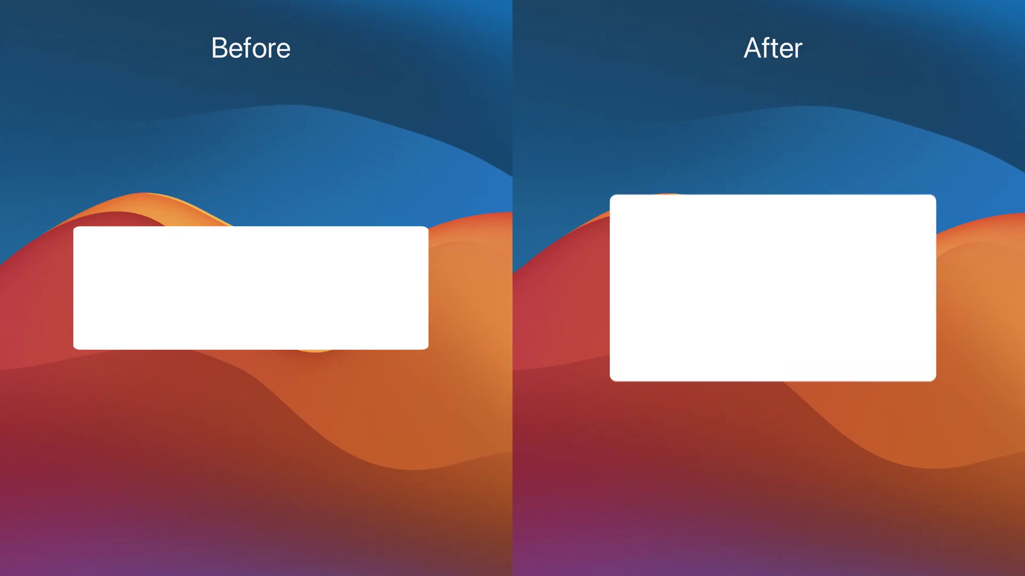